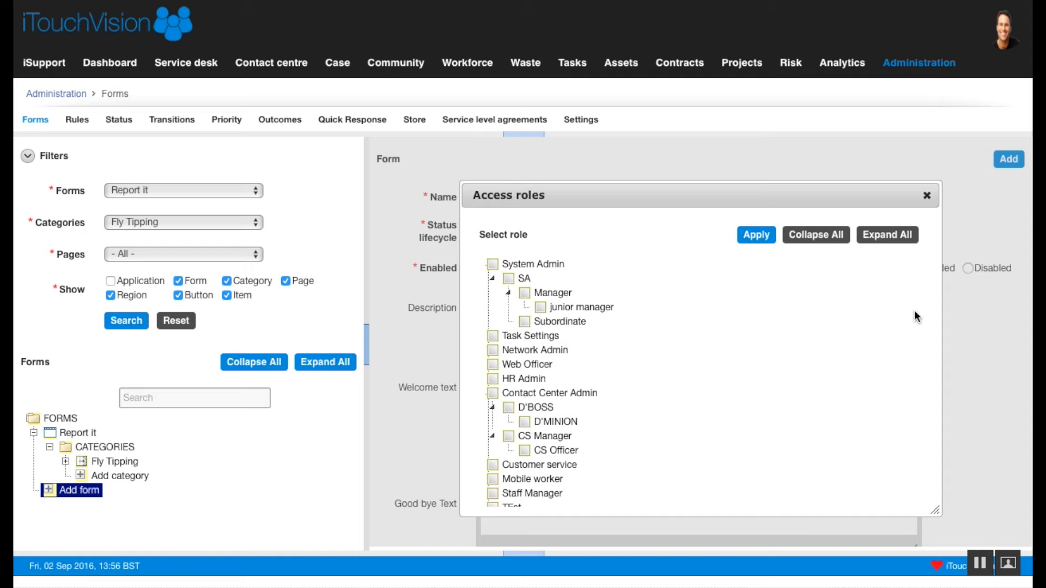
# Step: Remove Public from the access level of the Apply for it form and add the form
pyautogui.click(926, 196)
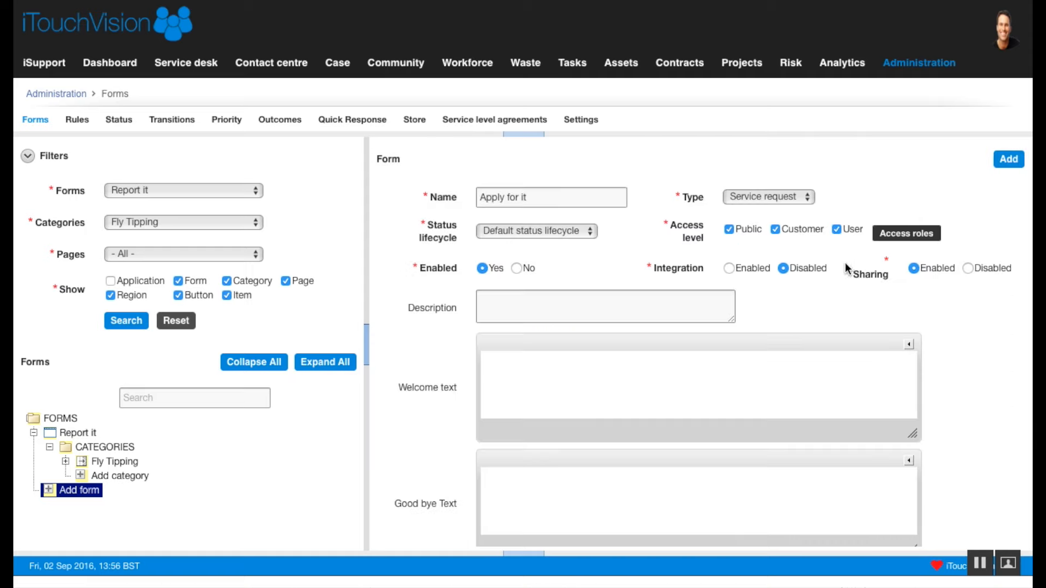
pyautogui.scroll(-1, 818, 300)
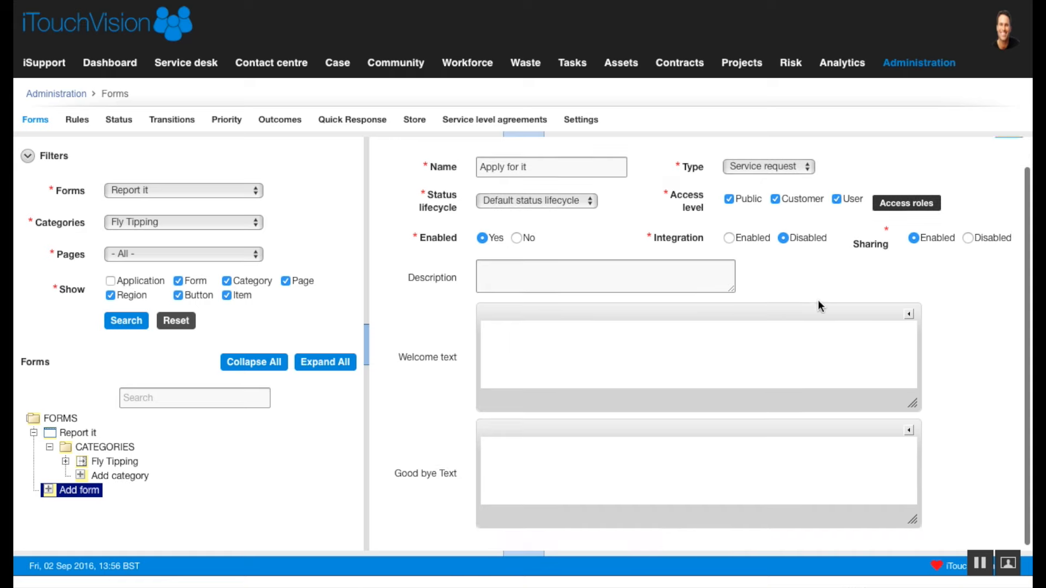
pyautogui.scroll(1, 818, 301)
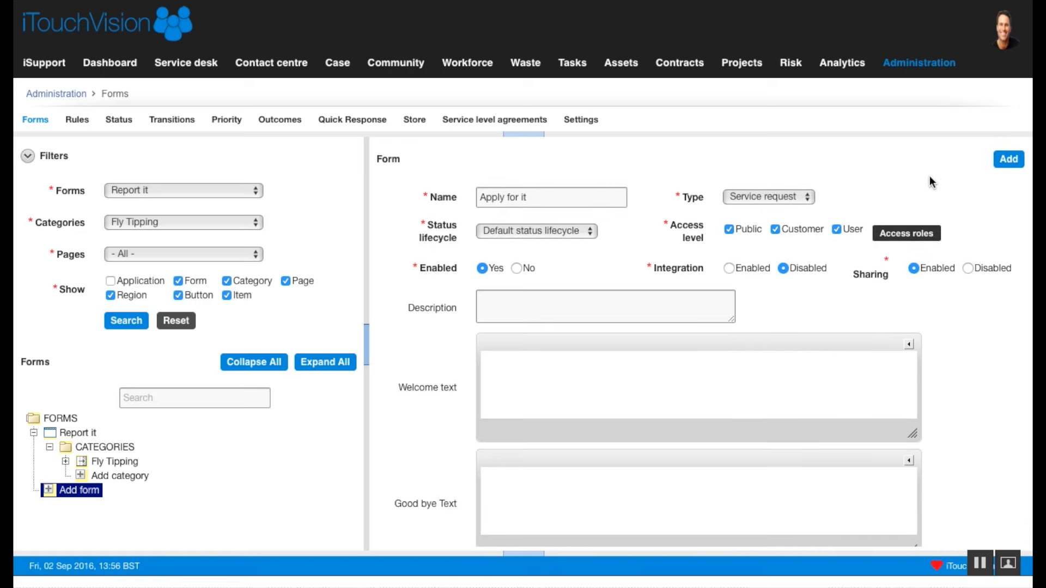
pyautogui.click(730, 229)
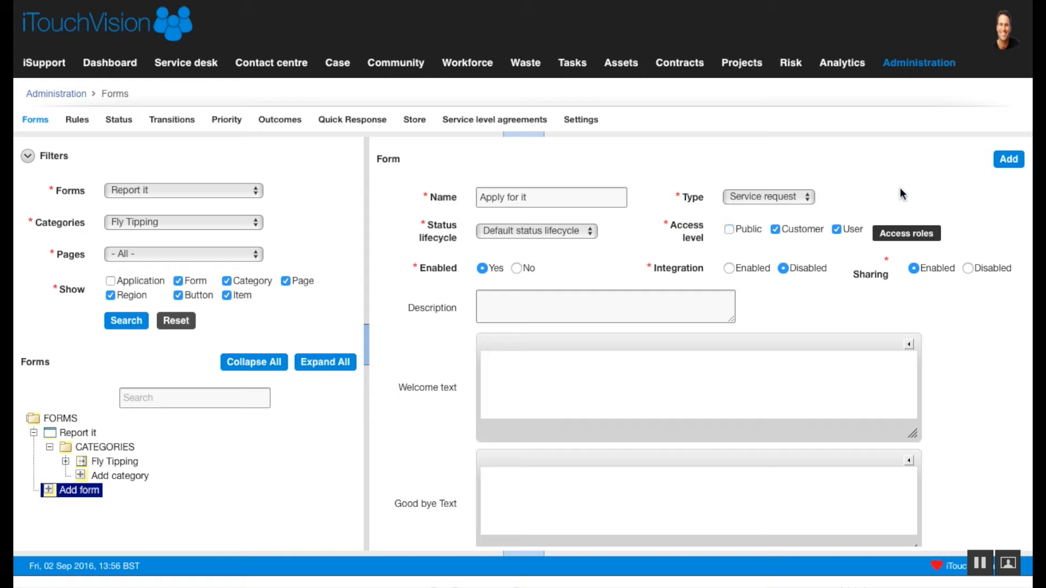
pyautogui.click(1008, 161)
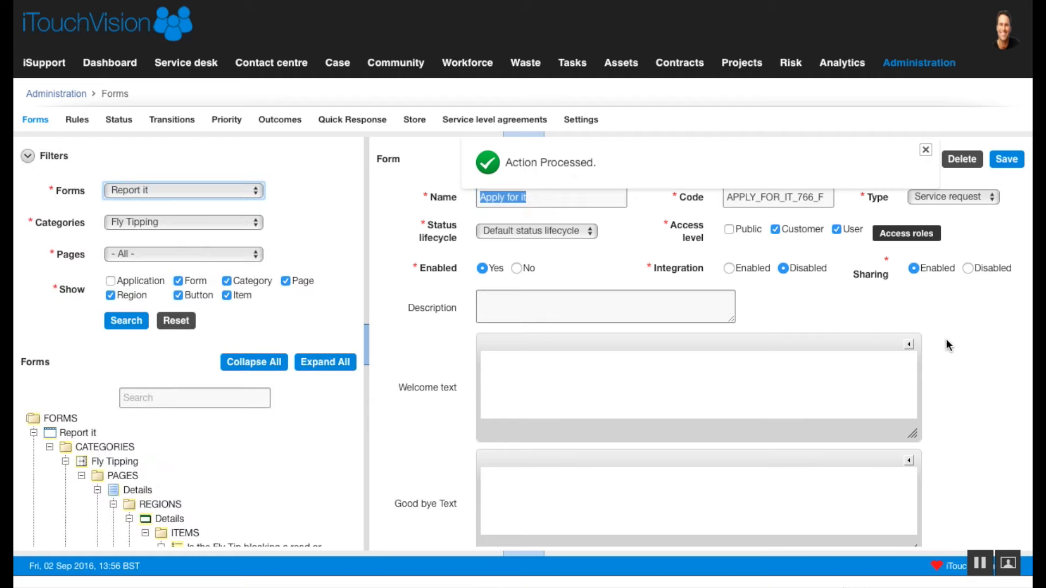
# Step: Filter the forms tree to show only the Apply for it form
pyautogui.scroll(-1, 314, 486)
pyautogui.scroll(-4, 314, 486)
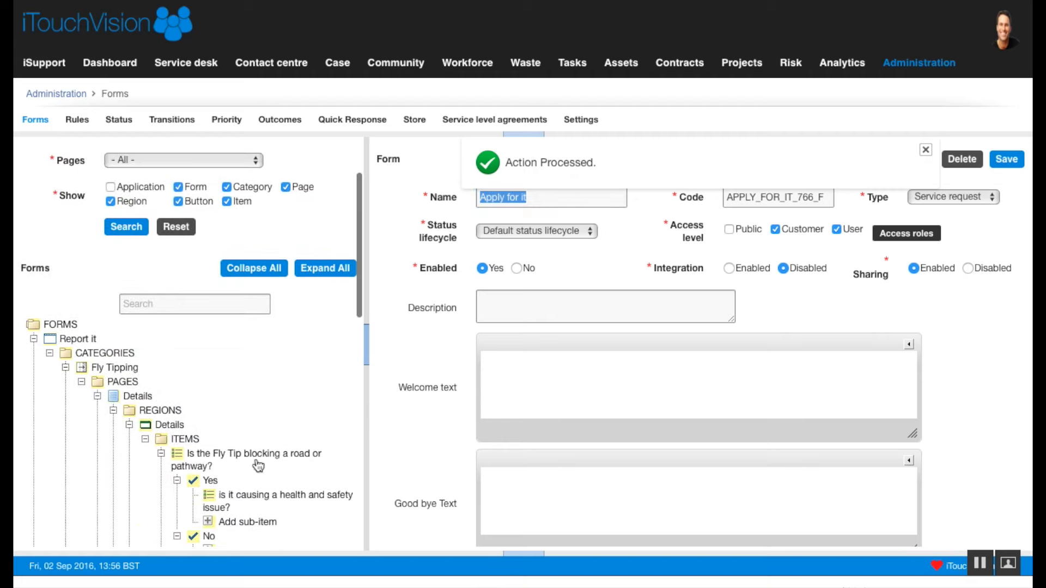
pyautogui.click(48, 352)
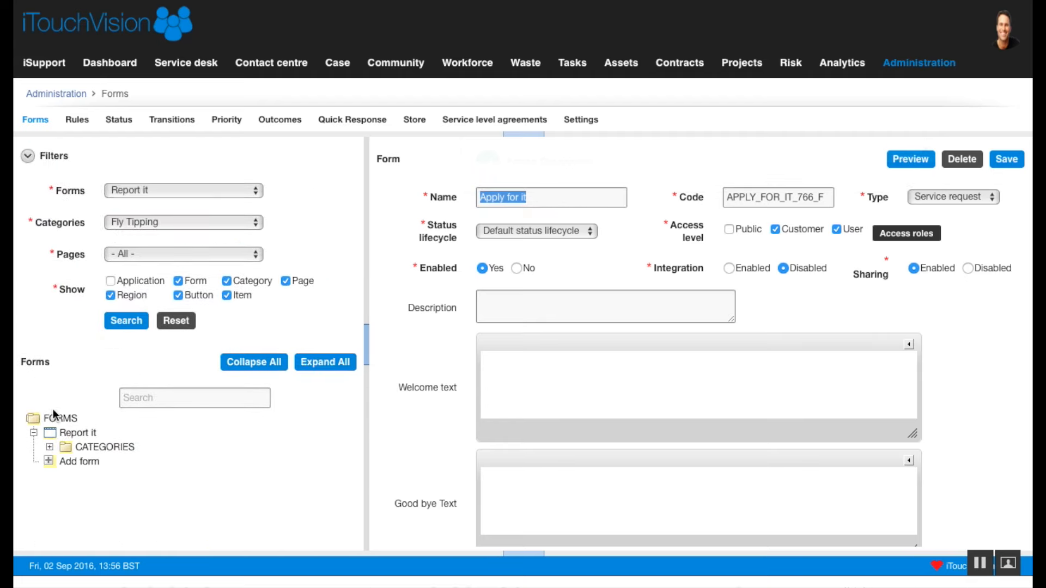
pyautogui.click(256, 191)
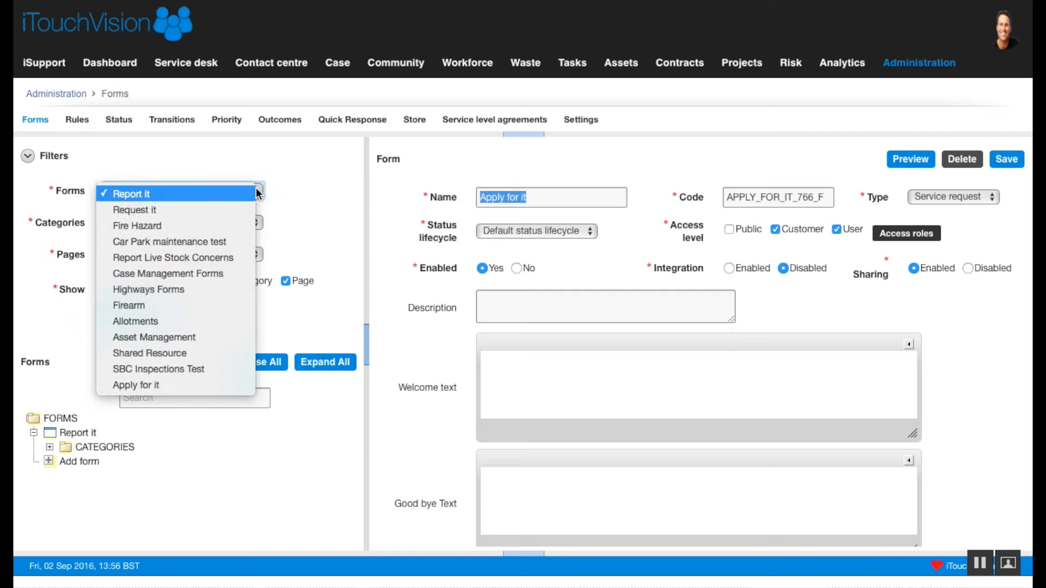
pyautogui.click(226, 385)
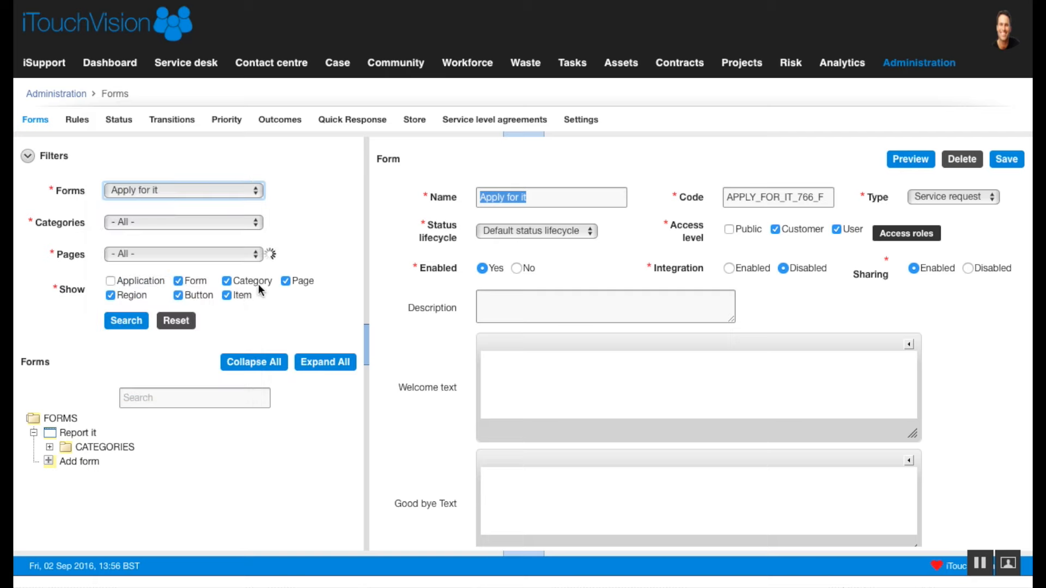
pyautogui.click(129, 324)
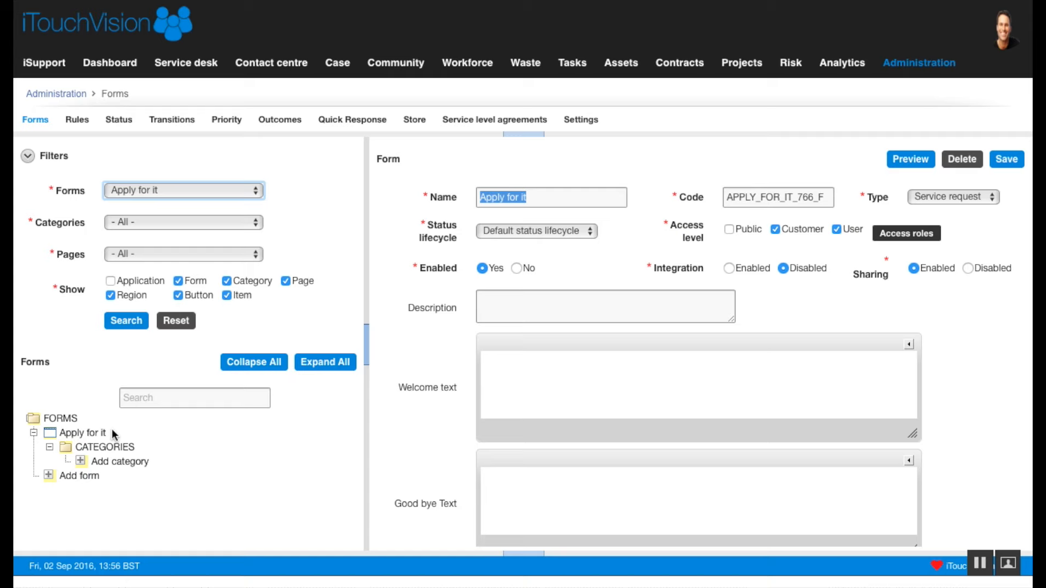
# Step: Start a new category under the Apply for it form, named Parking Permit, keeping the default status lifecycle
pyautogui.click(81, 462)
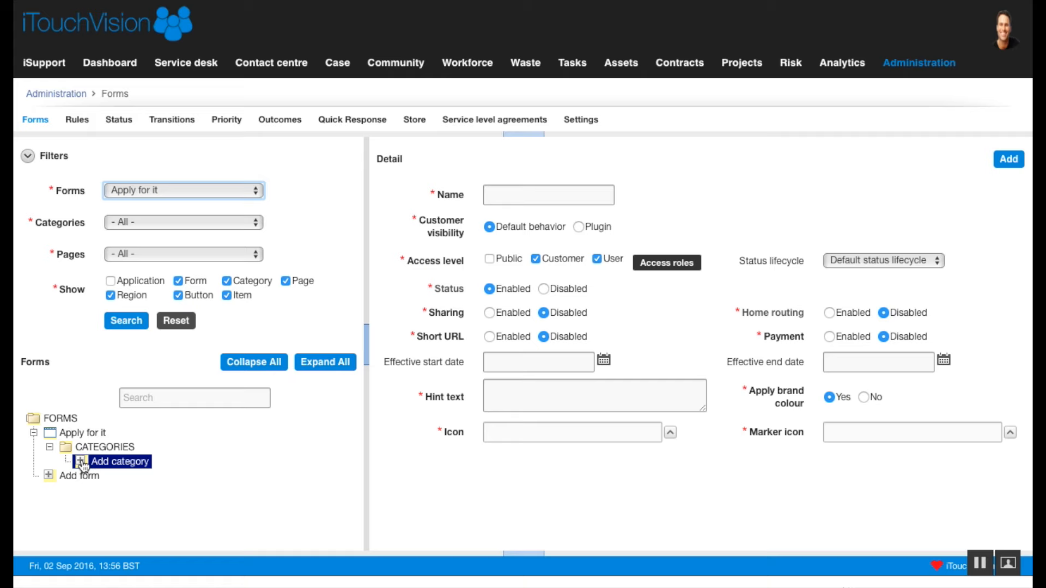
pyautogui.click(517, 198)
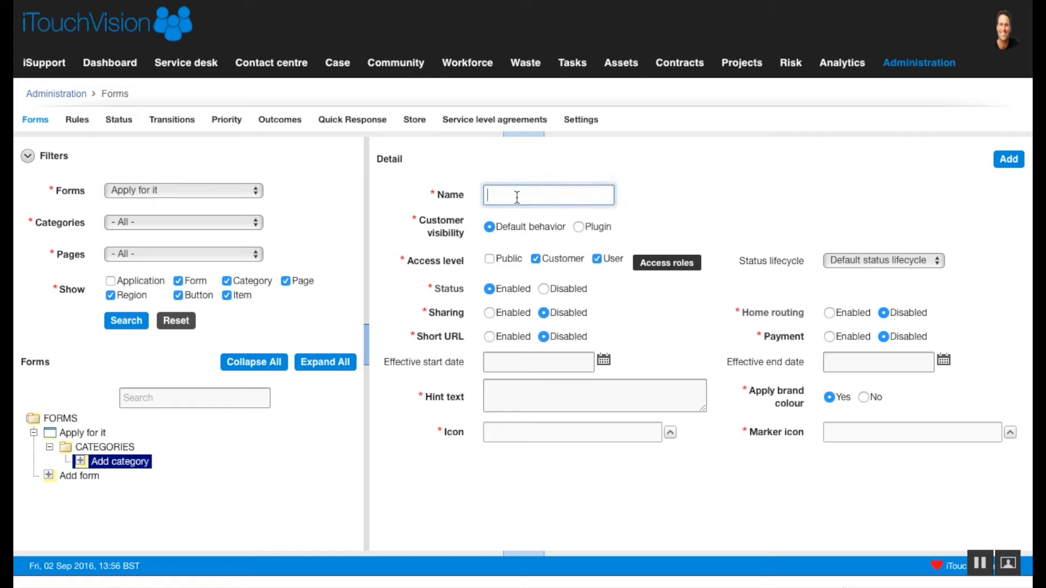
pyautogui.write('Parking Permit')
pyautogui.click(928, 259)
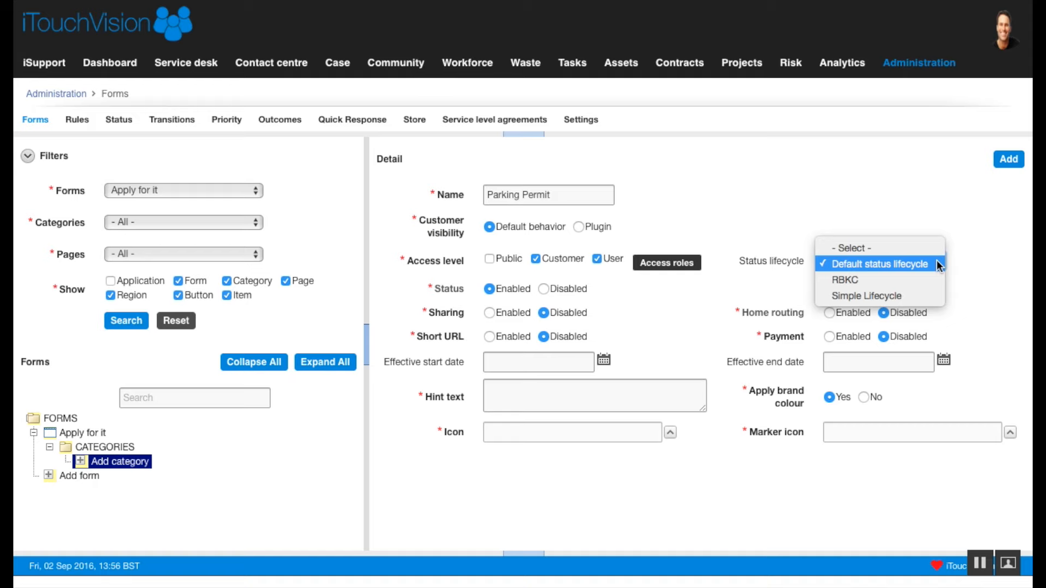
pyautogui.click(964, 281)
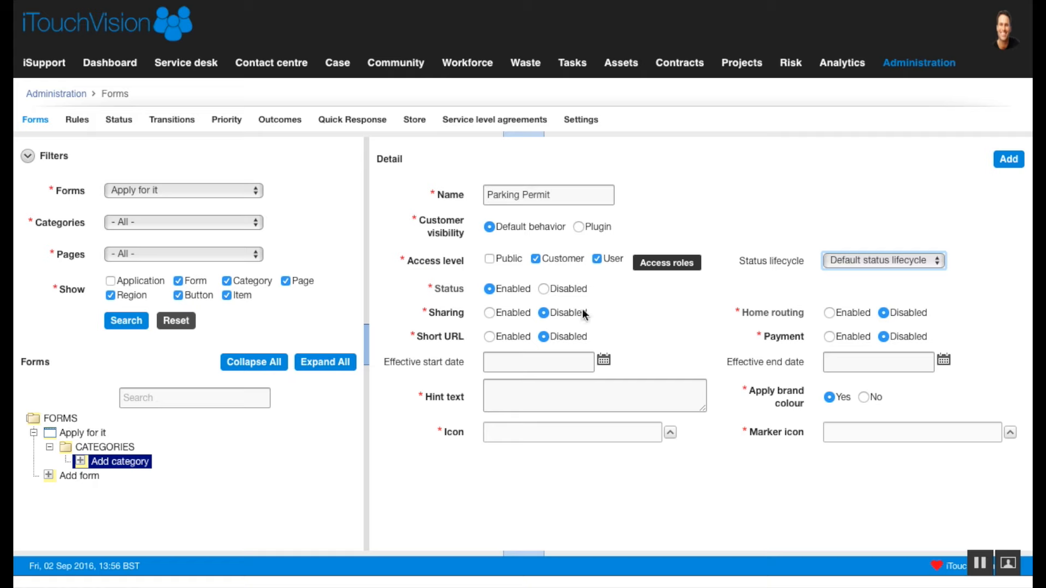
# Step: Enable sharing and home routing for the category and enter the hint text "Apply for your parking permit"
pyautogui.click(488, 312)
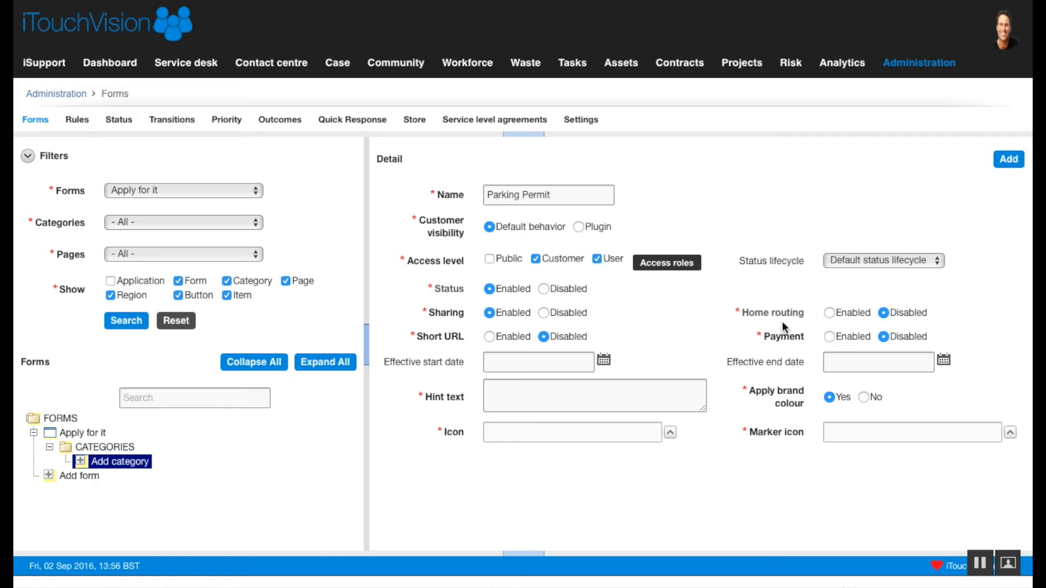
pyautogui.click(828, 313)
pyautogui.click(544, 392)
pyautogui.write('Apply for you')
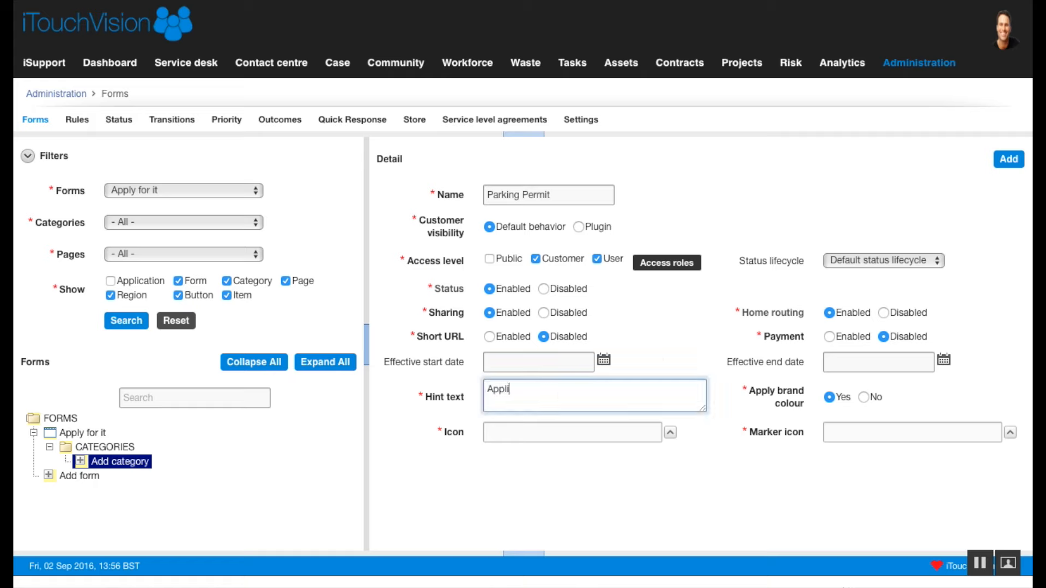
pyautogui.write('r parking permit')
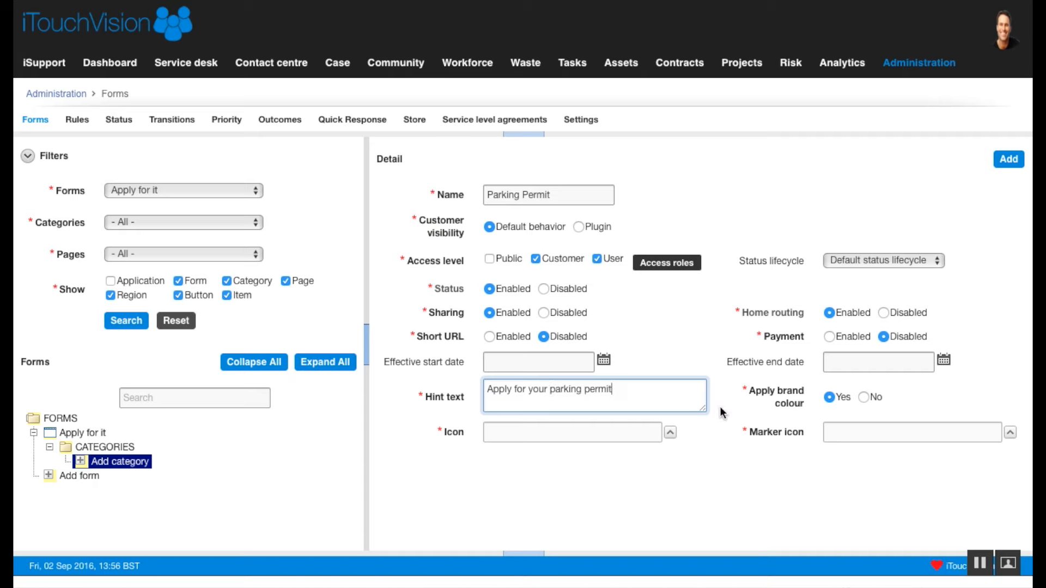
# Step: Choose the car icon from the icon gallery as the category's icon
pyautogui.click(669, 432)
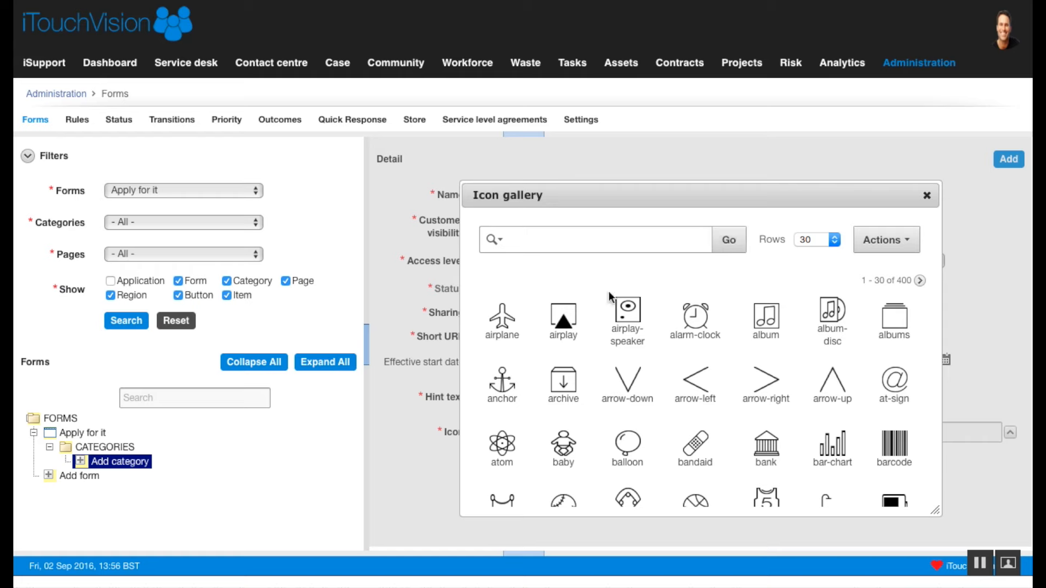
pyautogui.scroll(-3, 610, 296)
pyautogui.scroll(-2, 609, 296)
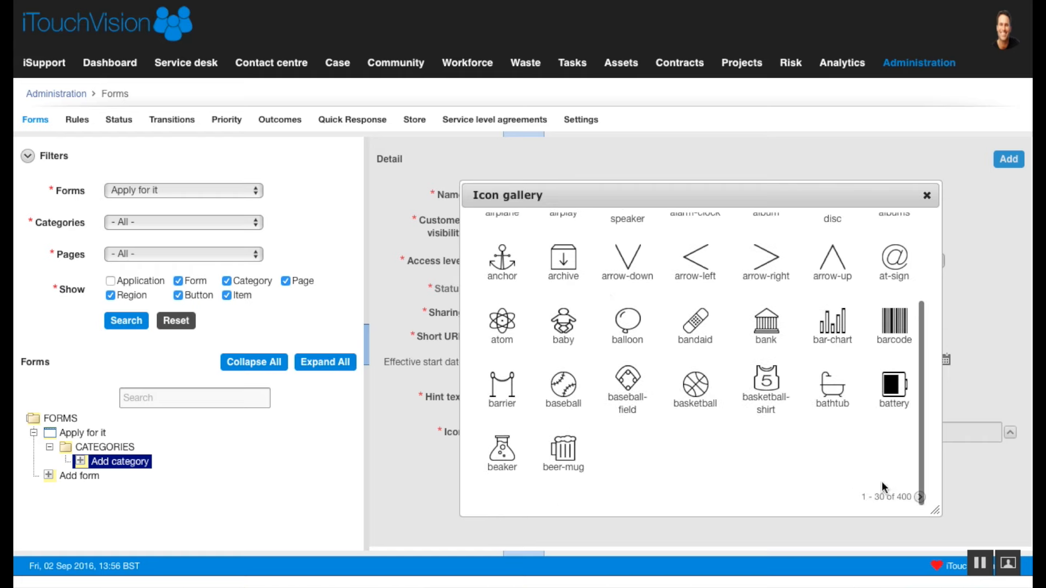
pyautogui.click(920, 496)
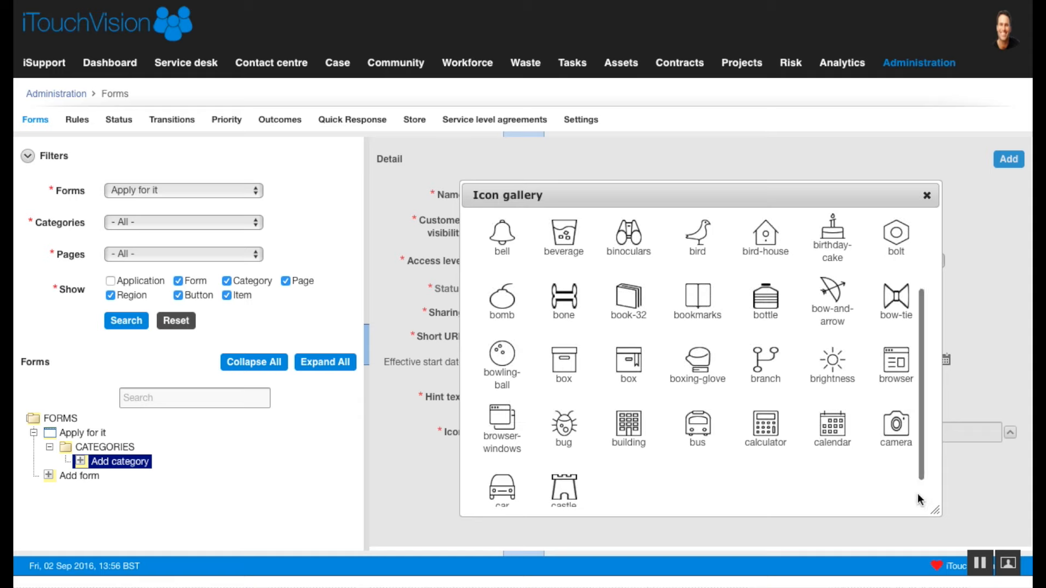
pyautogui.click(502, 495)
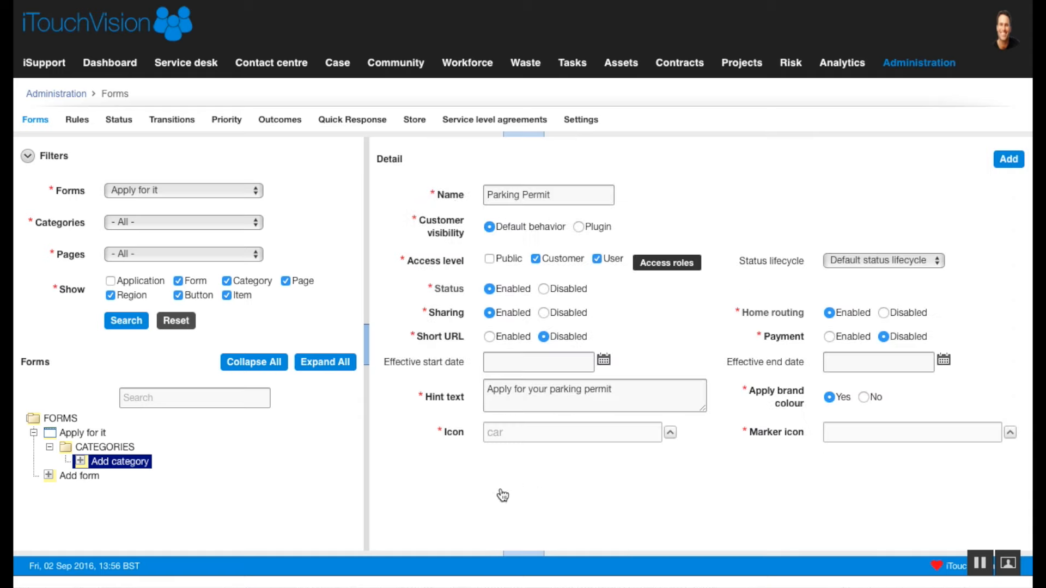
# Step: Set the category's marker icon to award and add the Parking Permit category to the form
pyautogui.click(1011, 433)
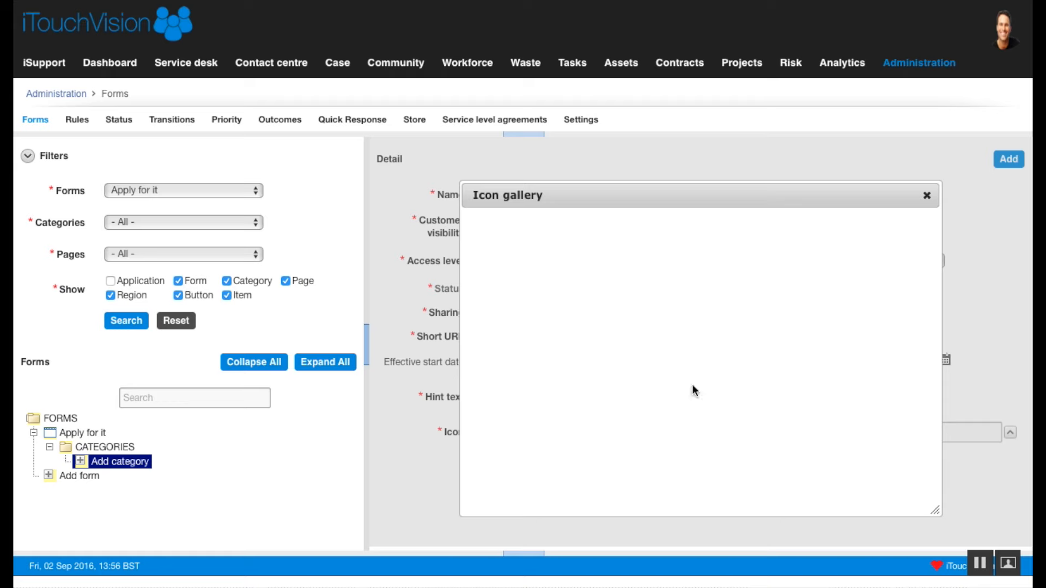
pyautogui.scroll(-3, 635, 392)
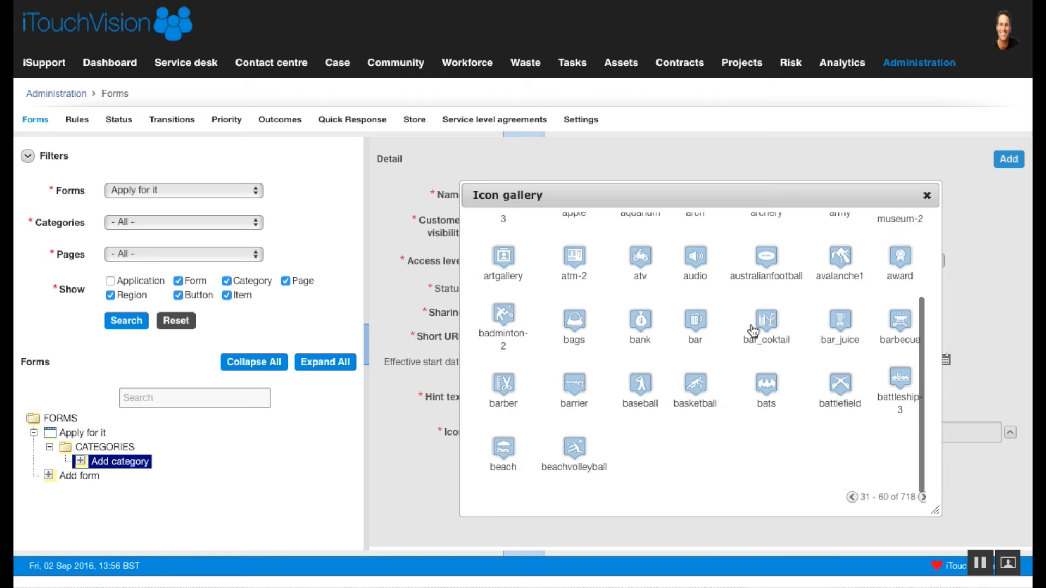
pyautogui.click(905, 259)
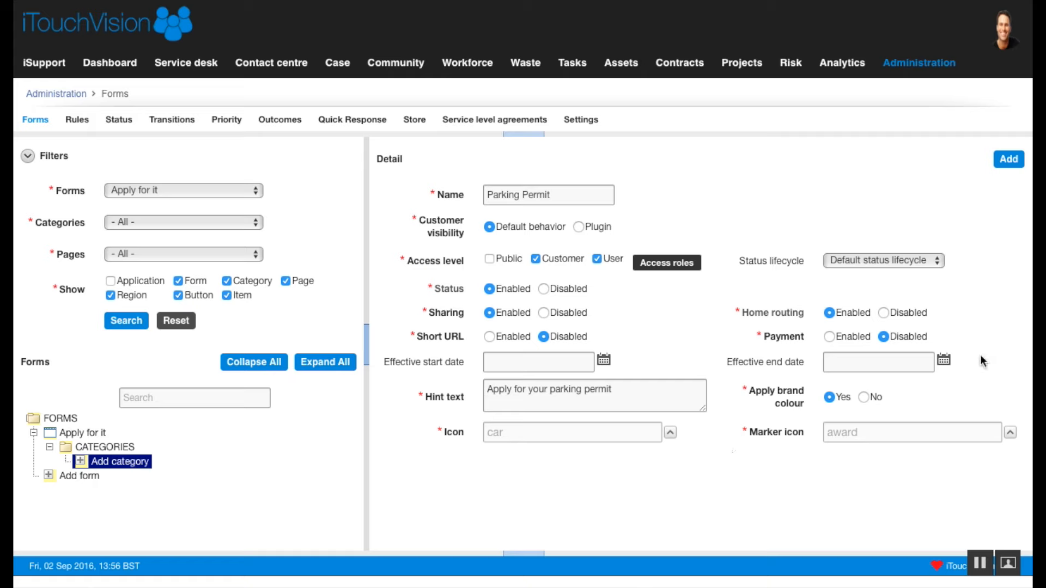
pyautogui.click(1008, 161)
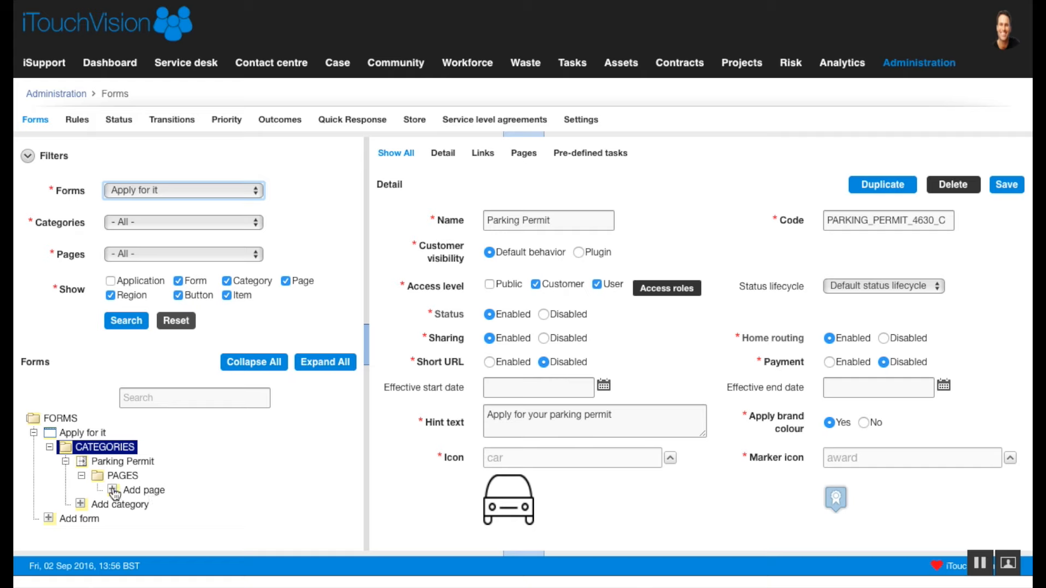
# Step: Add a page named Information Page to the Parking Permit category
pyautogui.scroll(-3, 679, 378)
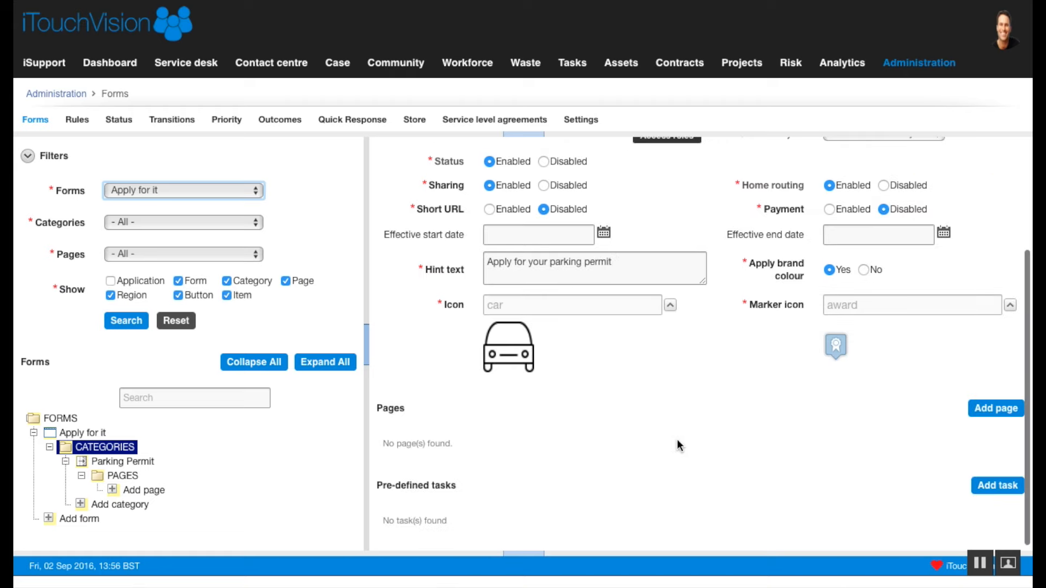
pyautogui.click(995, 410)
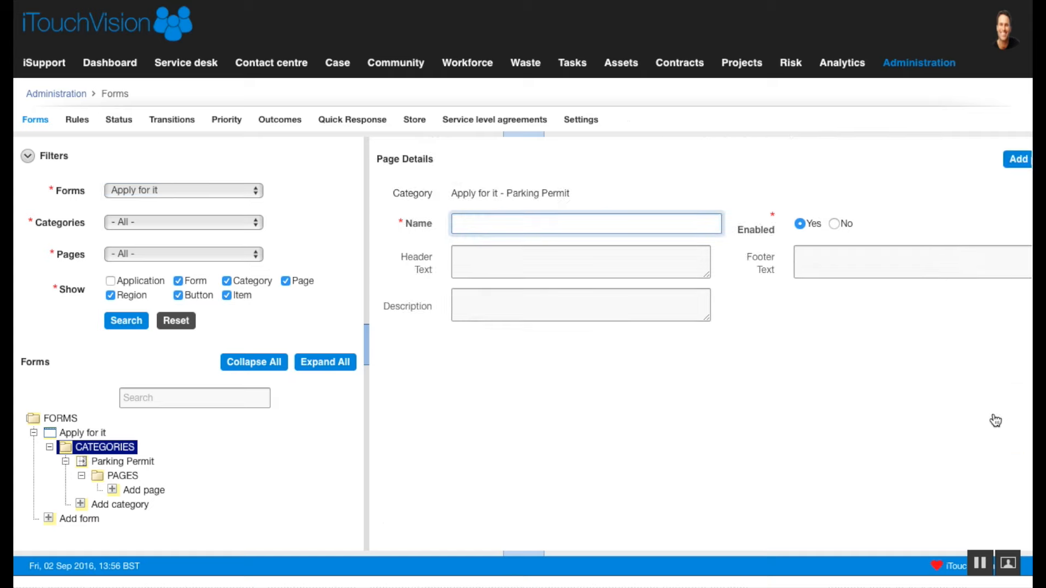
pyautogui.write('Information Page')
pyautogui.click(1017, 169)
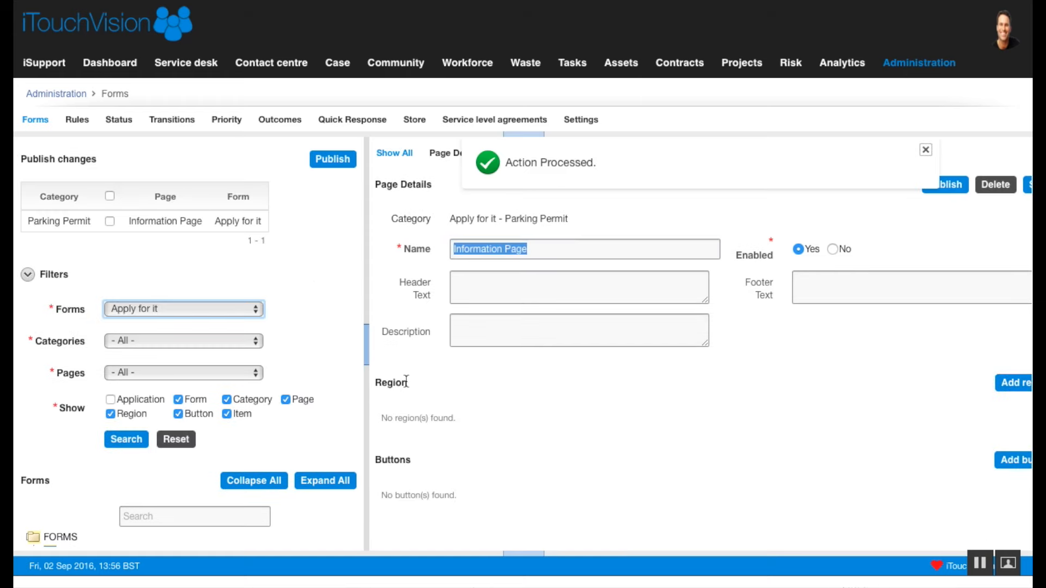
# Step: Add a region named "Important information" to the Information Page
pyautogui.moveTo(409, 383); pyautogui.dragTo(382, 380)
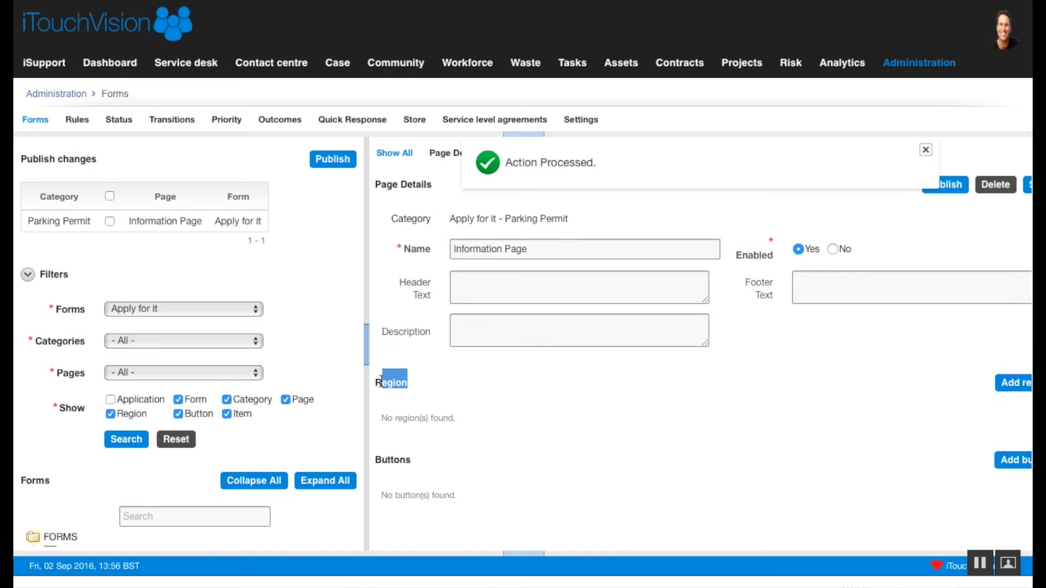
pyautogui.click(522, 411)
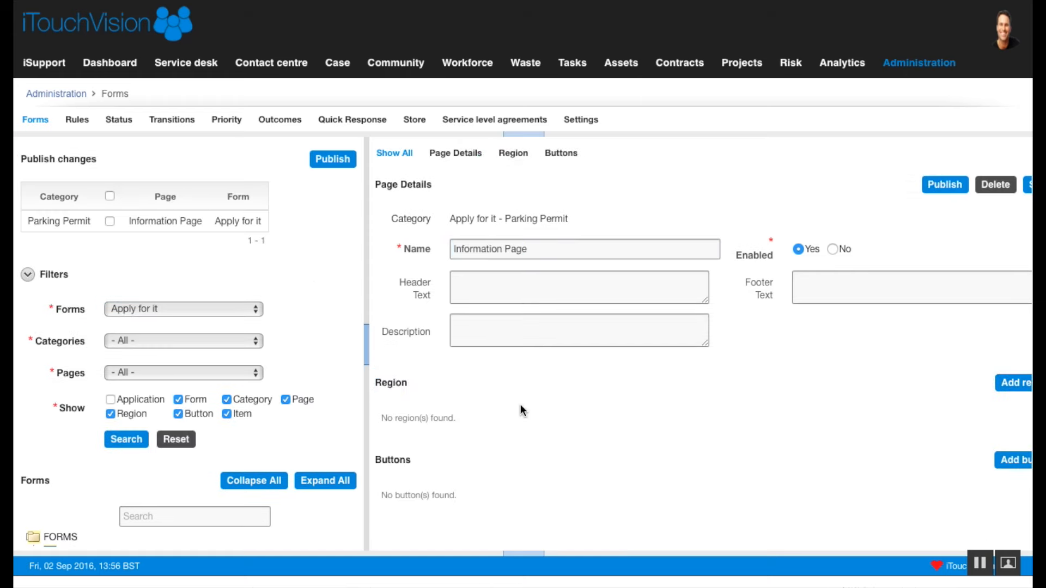
pyautogui.click(1012, 386)
pyautogui.click(530, 231)
pyautogui.write('Im')
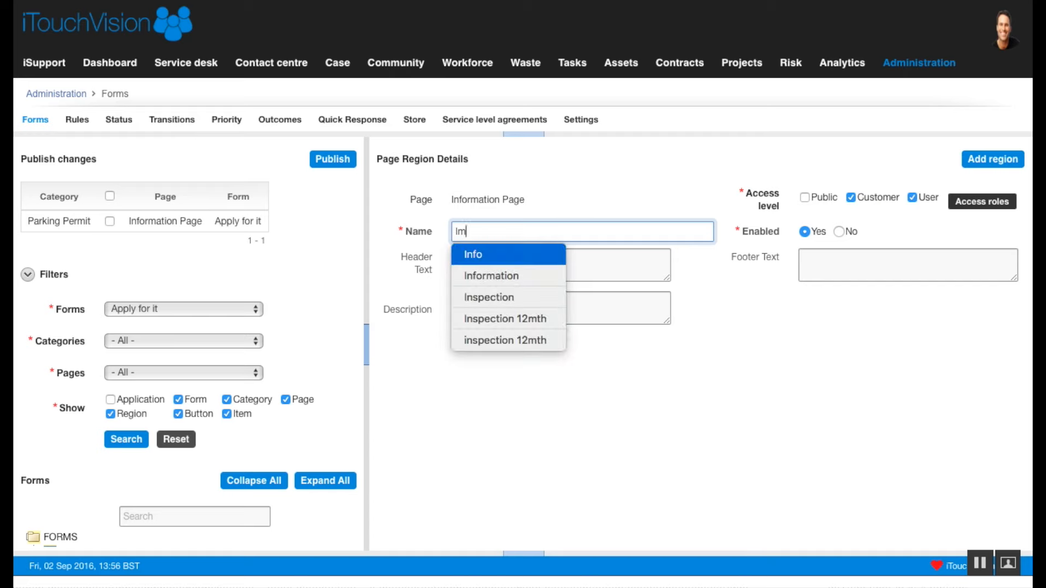
pyautogui.write('port')
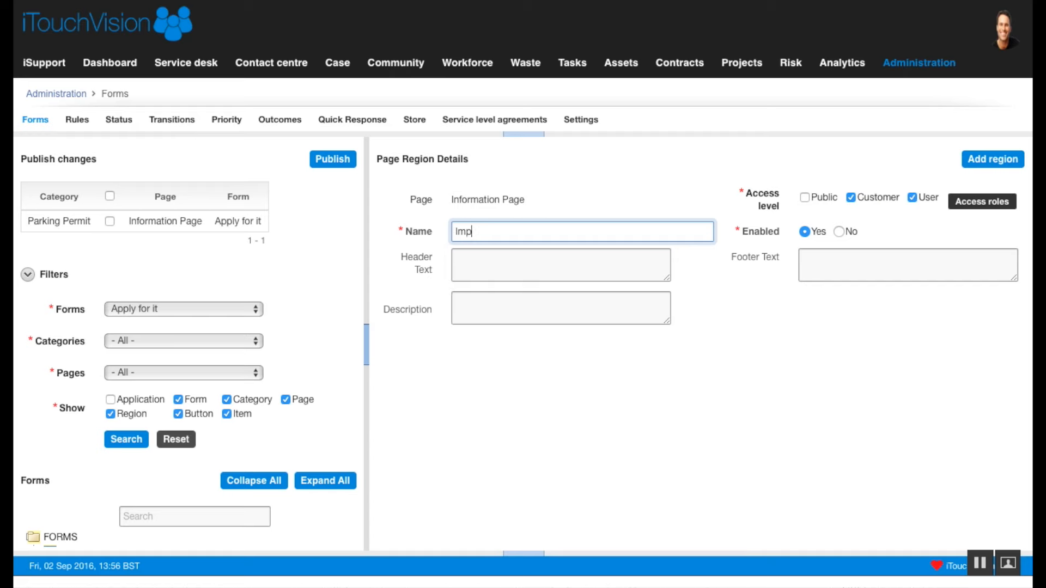
pyautogui.write('ant infro')
pyautogui.press('BackSpace')
pyautogui.press('BackSpace')
pyautogui.write('ormation')
pyautogui.click(986, 162)
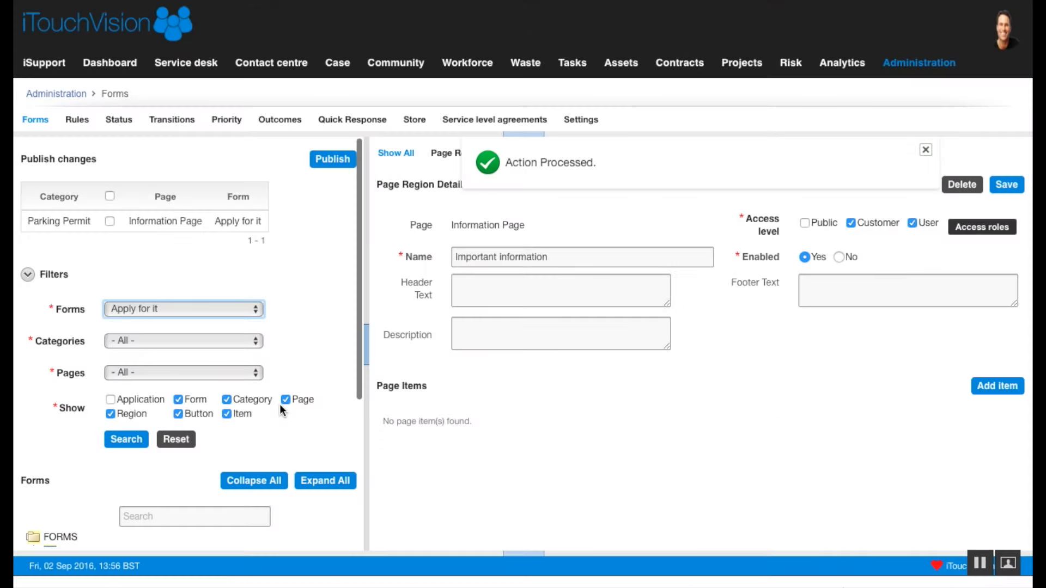
# Step: Start a new page item in the "Important information" region with the label "Why do you need a permit?"
pyautogui.scroll(-5, 281, 409)
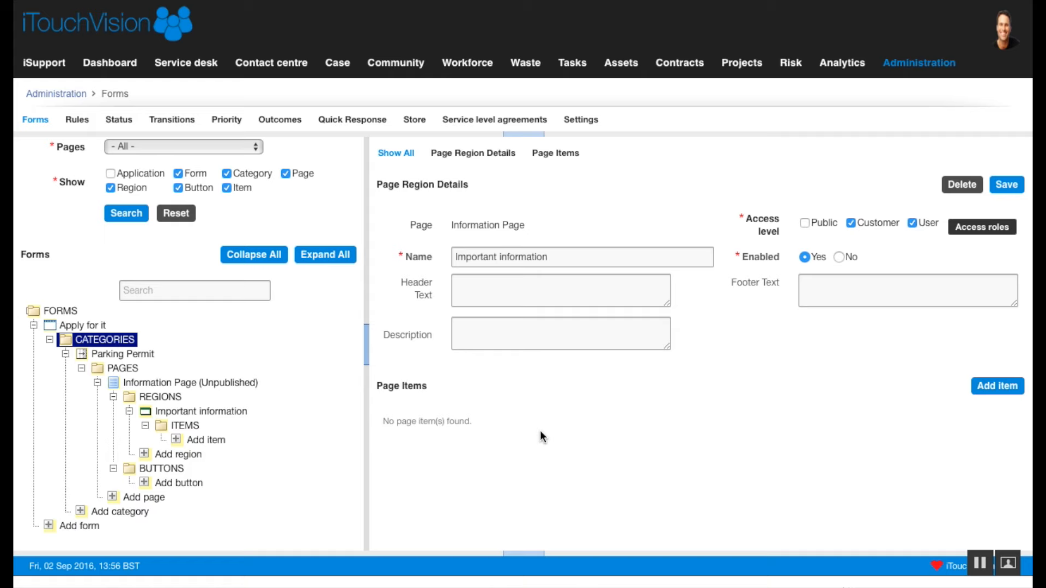
pyautogui.click(991, 388)
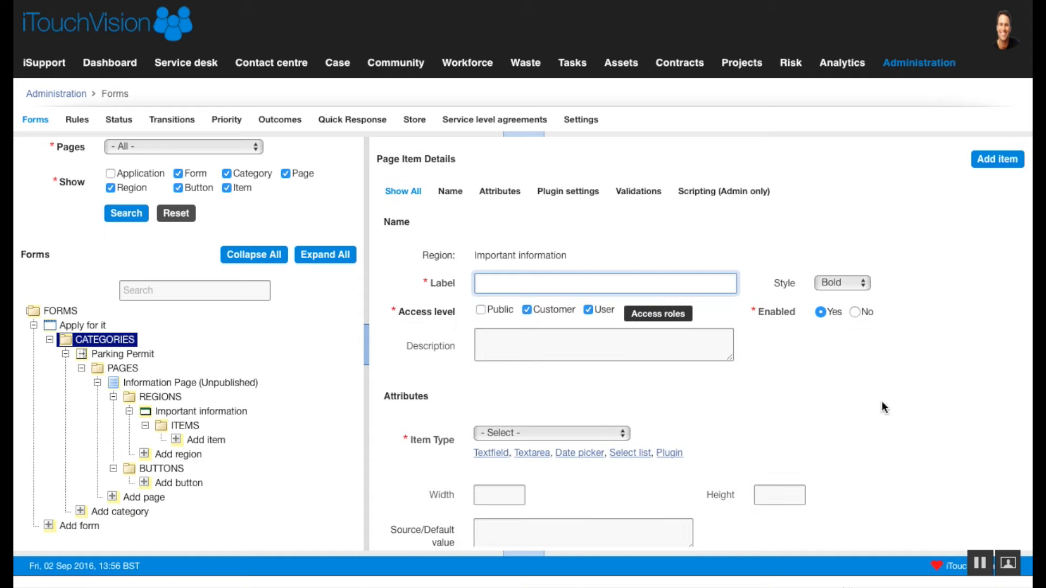
pyautogui.scroll(-2, 816, 425)
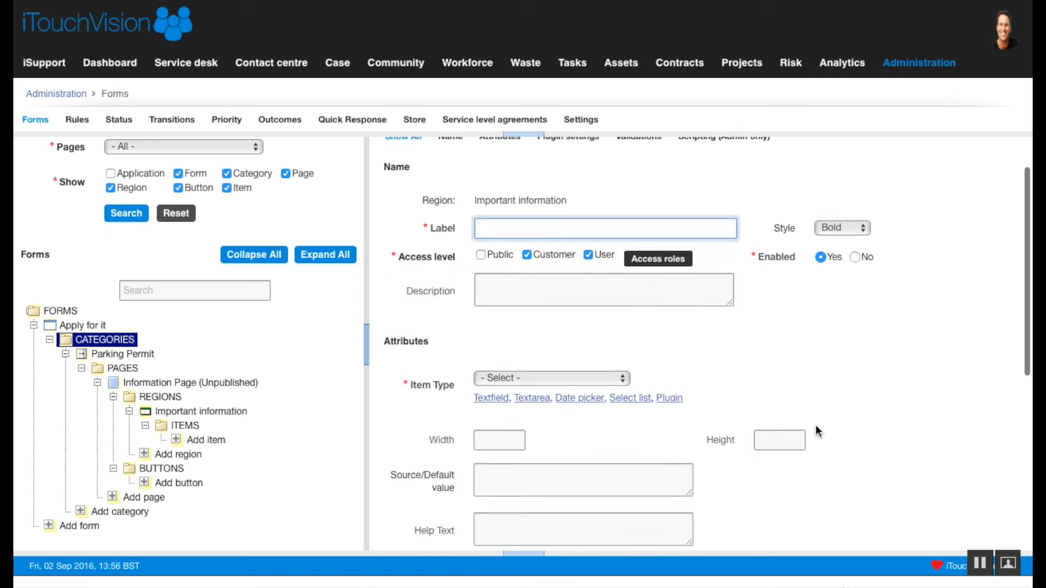
pyautogui.scroll(1, 815, 425)
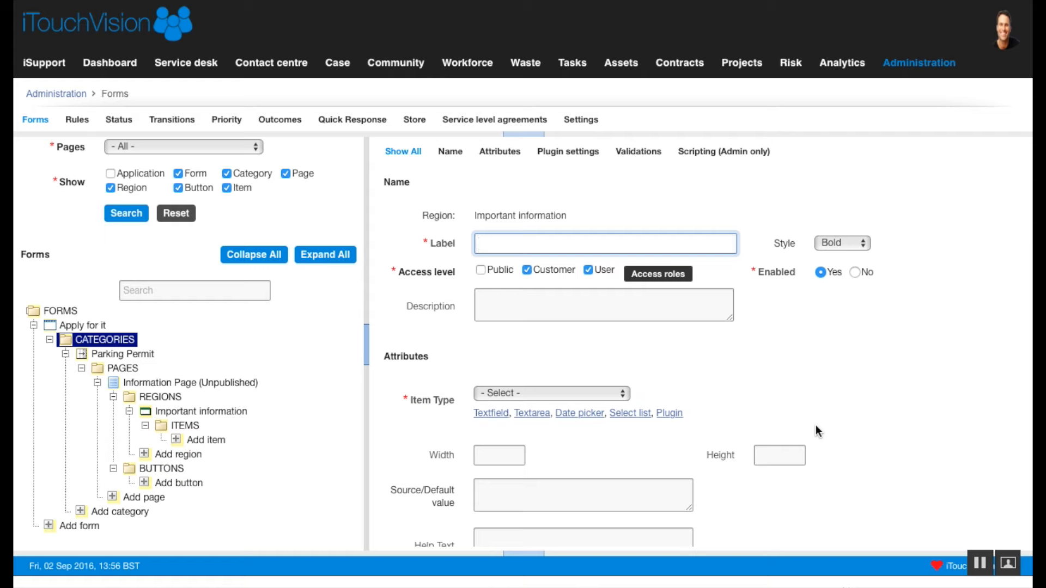
pyautogui.write('Why do you need a permit')
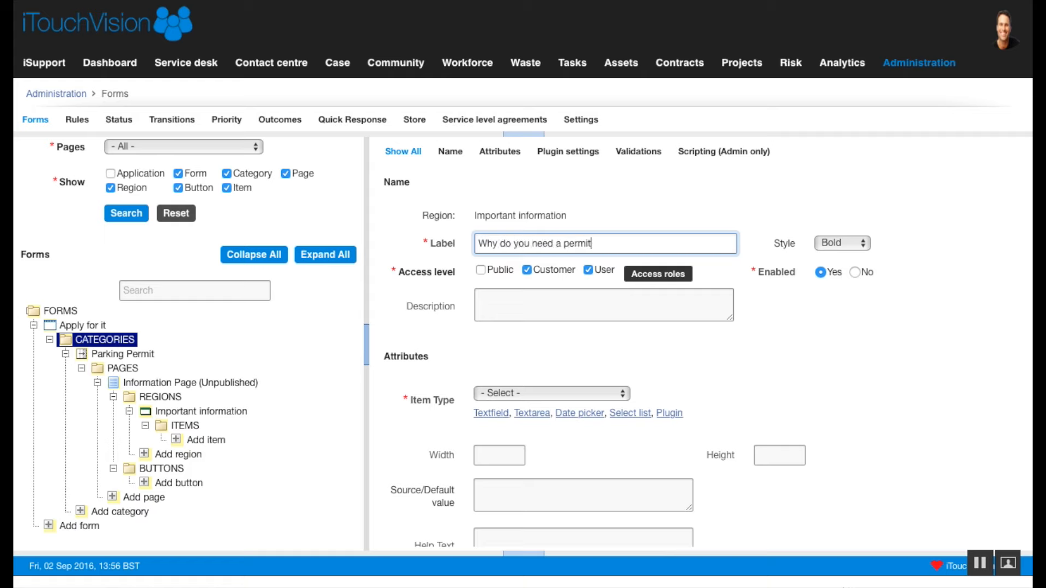
pyautogui.write('?')
# Step: Set the permit question's item type to Textfield with the placeholder "Reasons and justification"
pyautogui.scroll(-1, 842, 390)
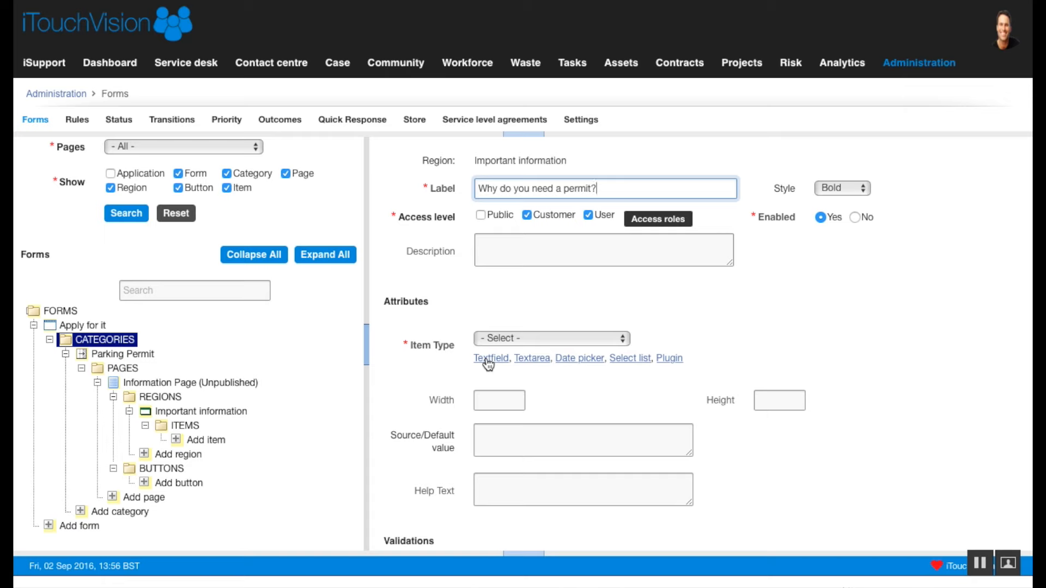
pyautogui.click(622, 339)
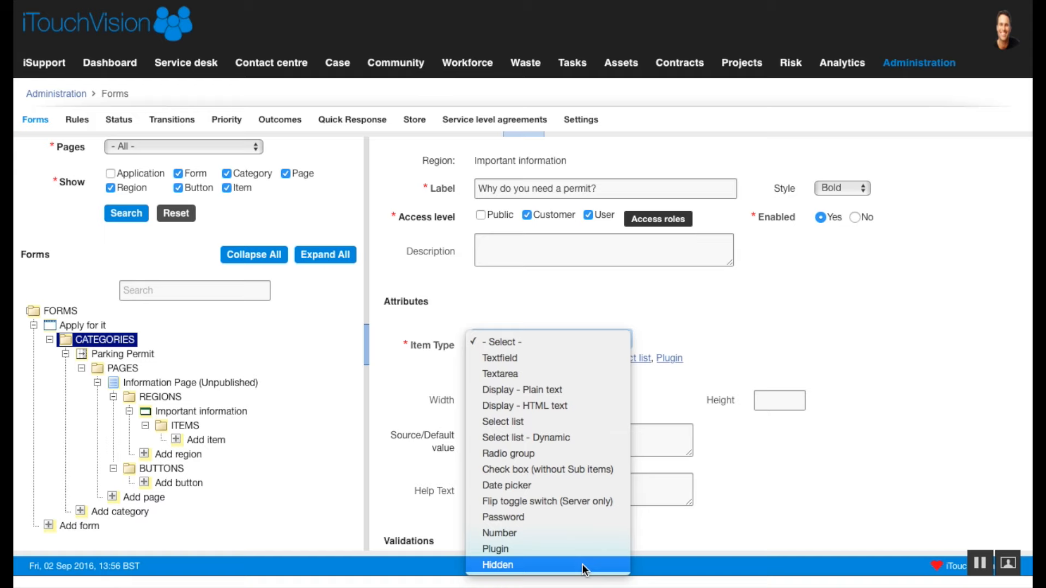
pyautogui.click(829, 504)
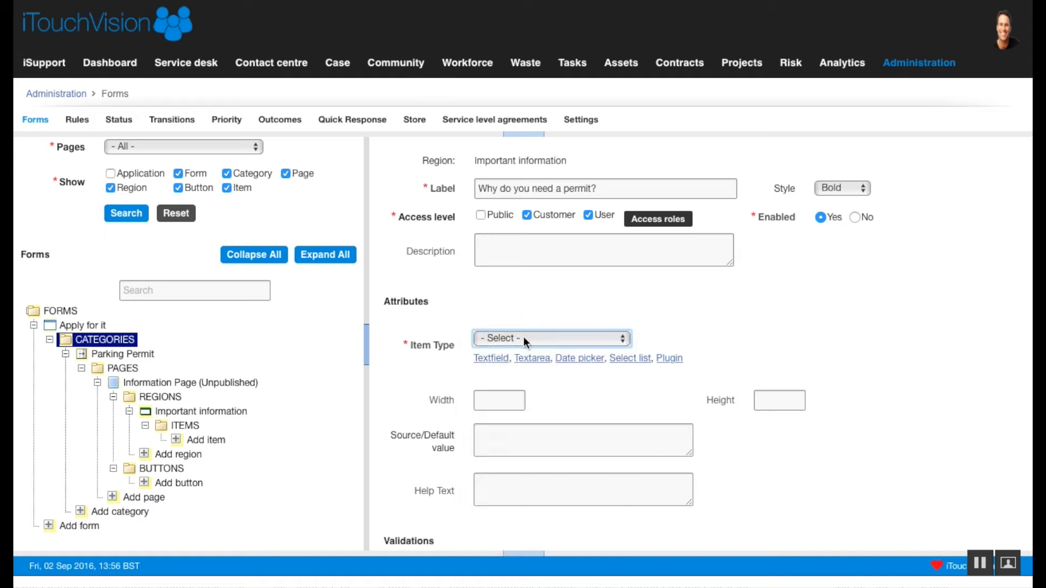
pyautogui.click(490, 363)
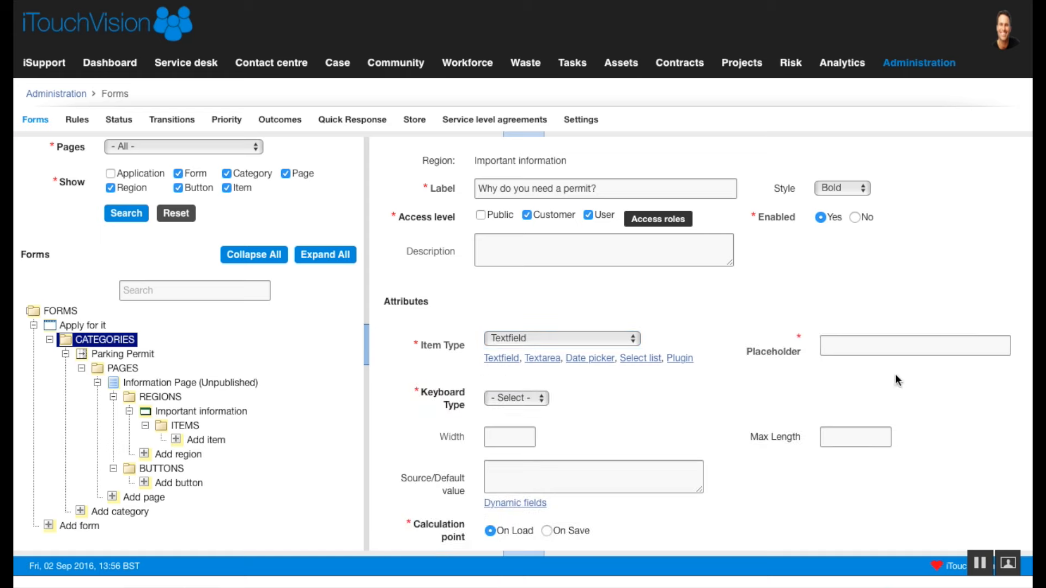
pyautogui.click(849, 345)
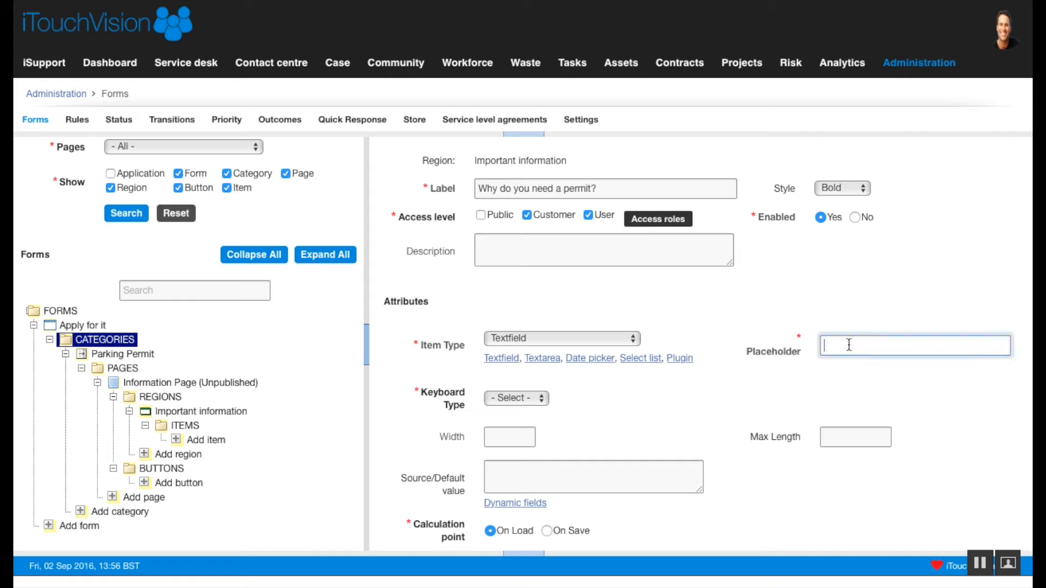
pyautogui.write('Please add here')
pyautogui.moveTo(909, 343); pyautogui.dragTo(713, 342)
pyautogui.press('BackSpace')
pyautogui.write('Reasons and justification')
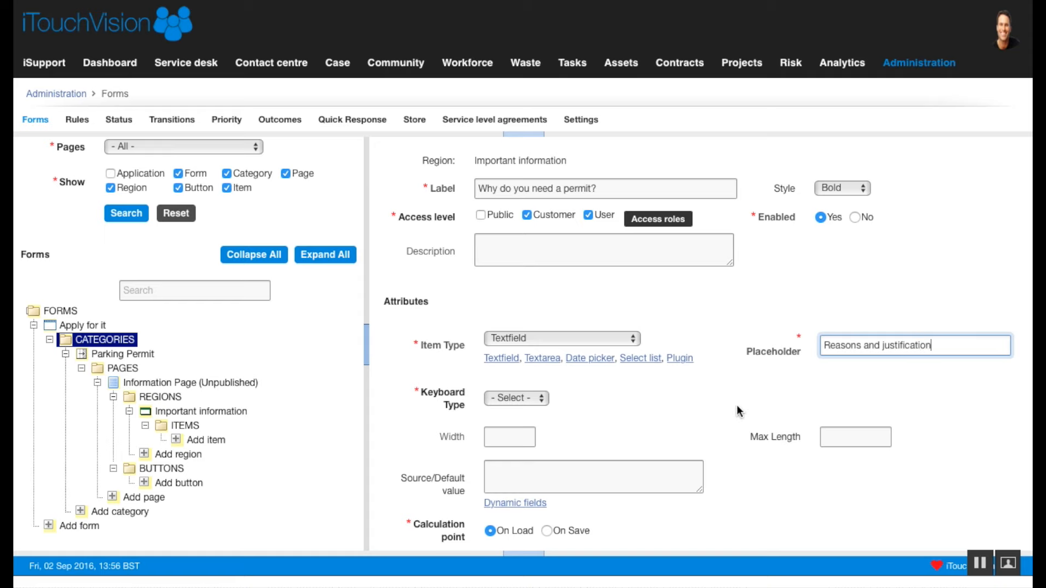
# Step: Set the keyboard type of the permit question's text field to String
pyautogui.scroll(-1, 739, 411)
pyautogui.click(541, 340)
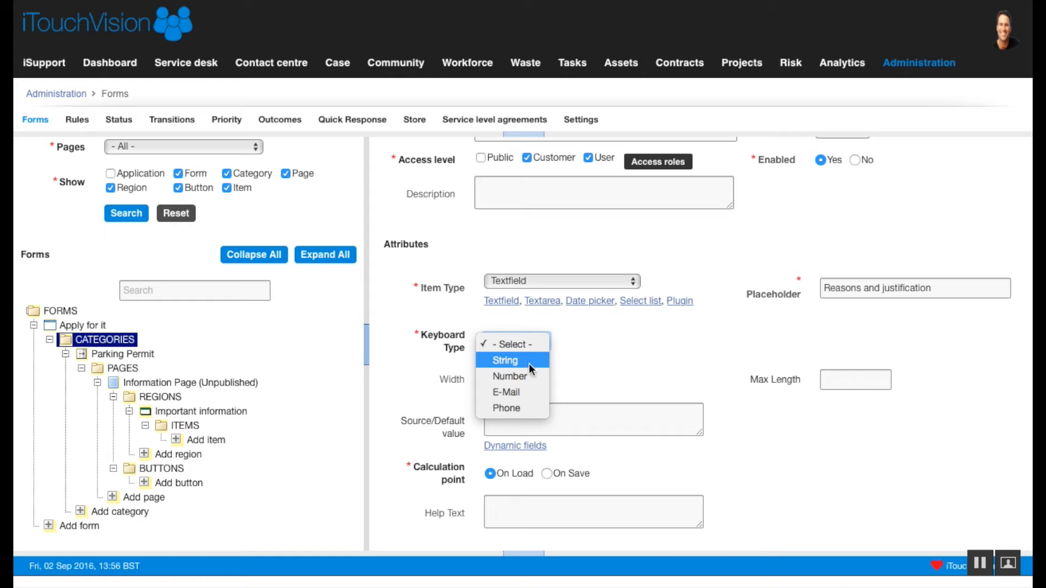
pyautogui.click(527, 363)
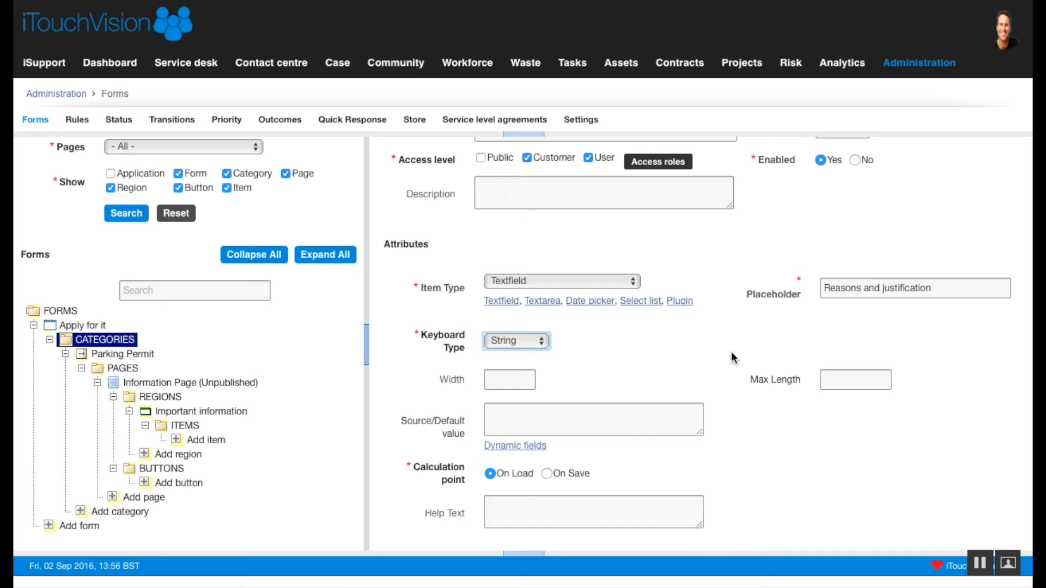
# Step: Make the "Why do you need a permit?" item required and add it to the region
pyautogui.scroll(-7, 641, 249)
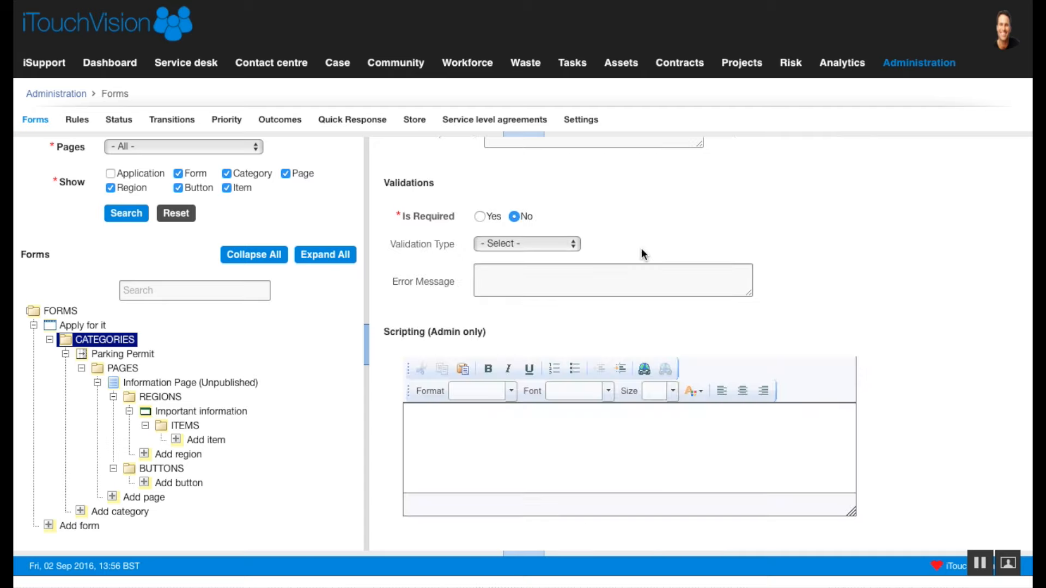
pyautogui.click(479, 217)
pyautogui.scroll(10, 930, 236)
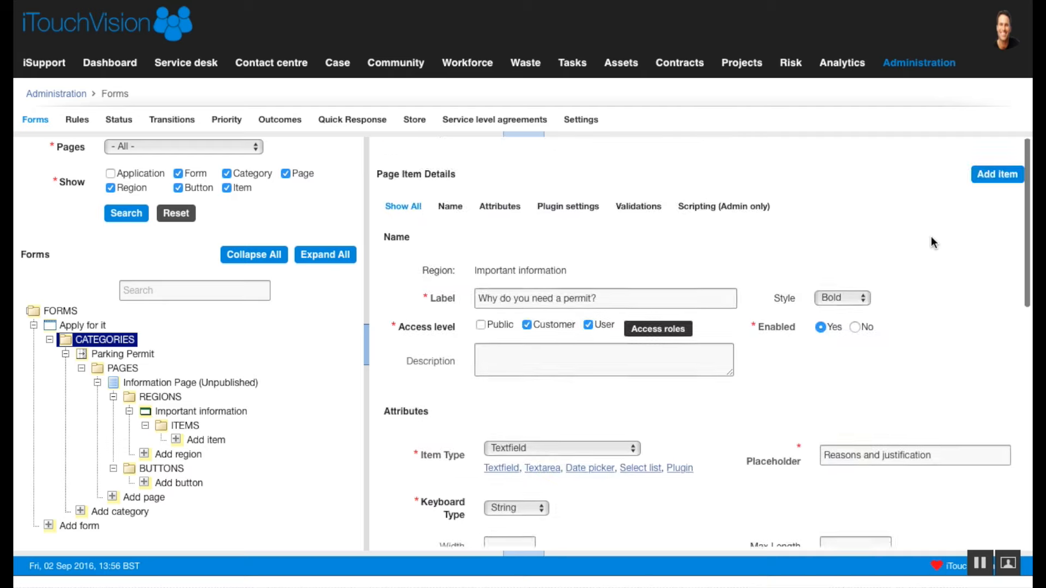
pyautogui.click(997, 161)
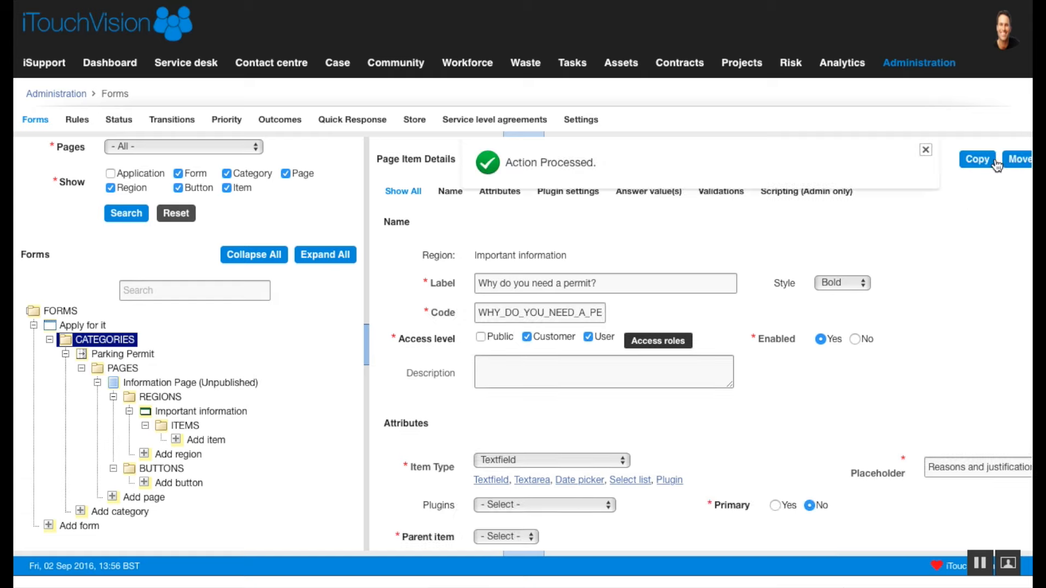